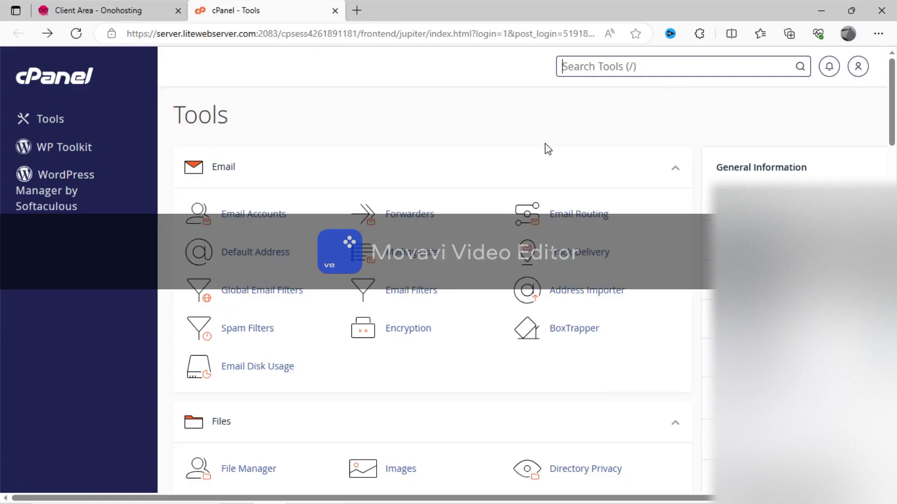
# - Scroll down to the Software section and open WordPress Manager by Softaculous
pyautogui.scroll(-12, 546, 149)
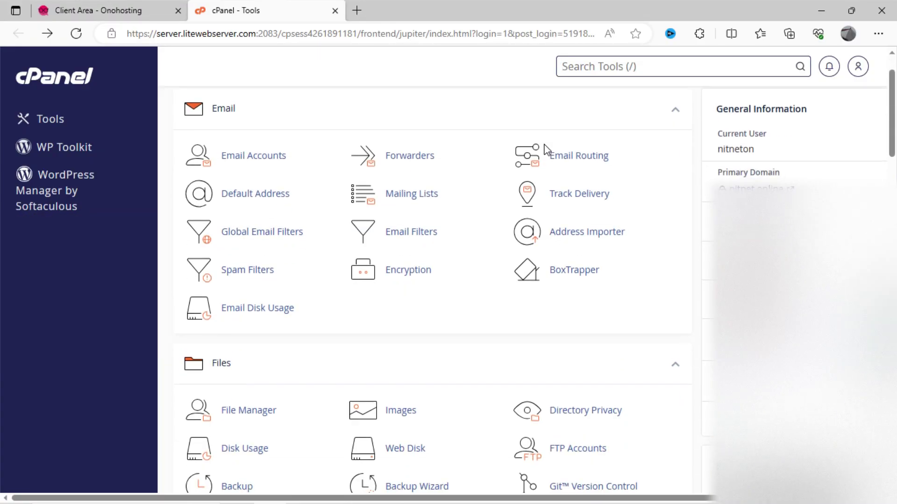
pyautogui.scroll(-3, 546, 150)
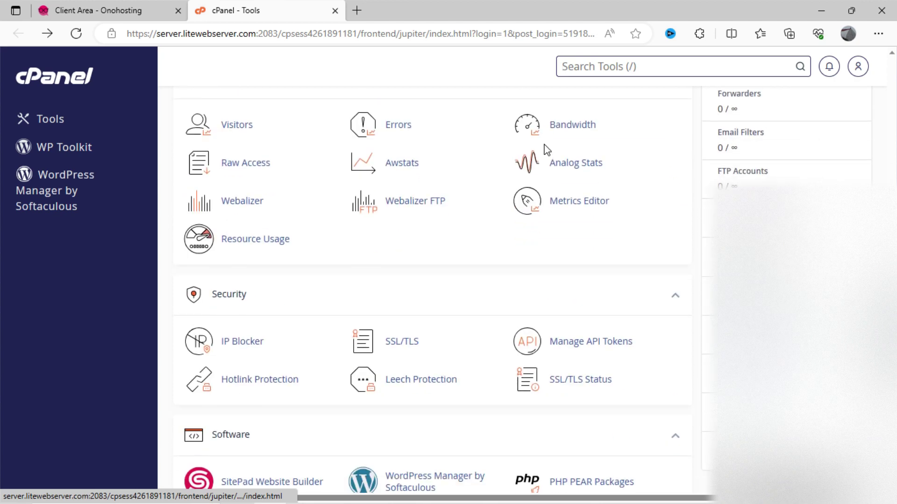
pyautogui.scroll(-4, 537, 164)
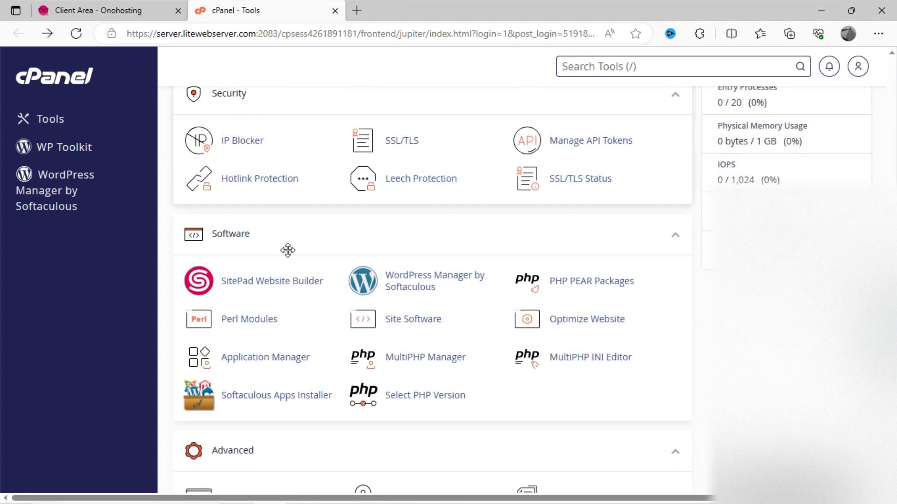
pyautogui.click(435, 281)
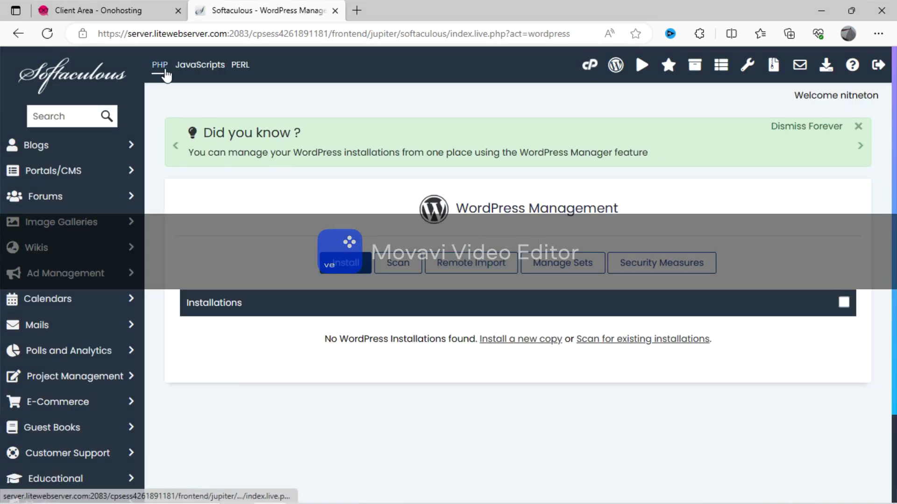
pyautogui.click(131, 147)
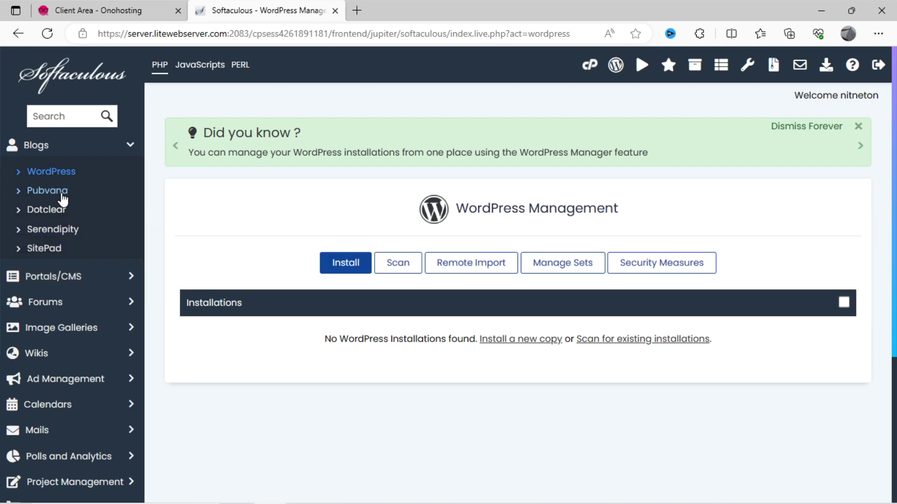
pyautogui.click(49, 171)
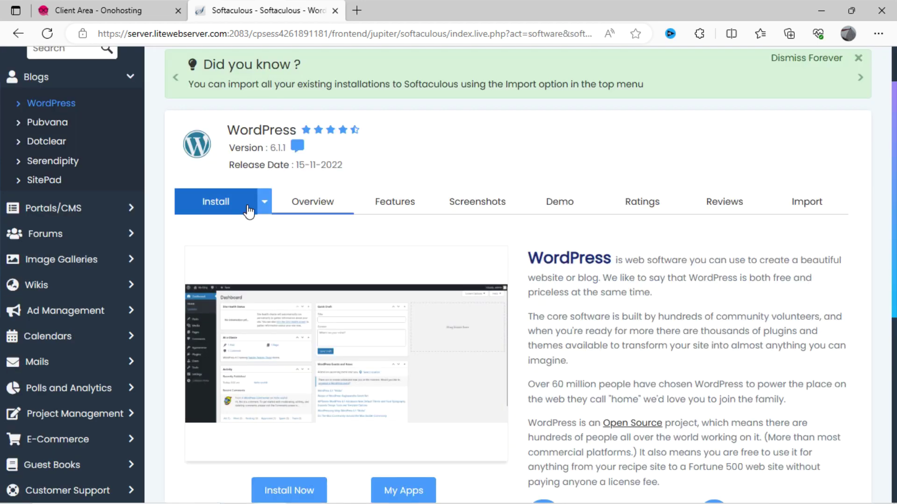
pyautogui.click(256, 206)
pyautogui.scroll(-1, 517, 259)
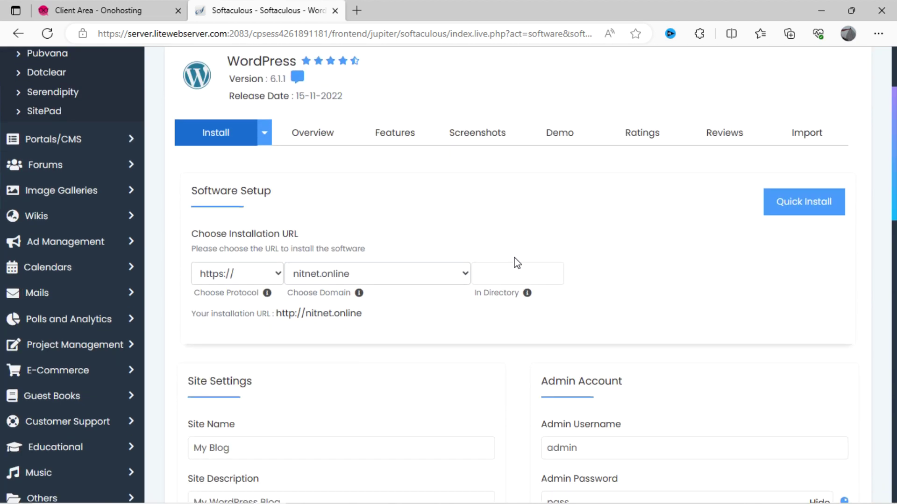
pyautogui.click(260, 275)
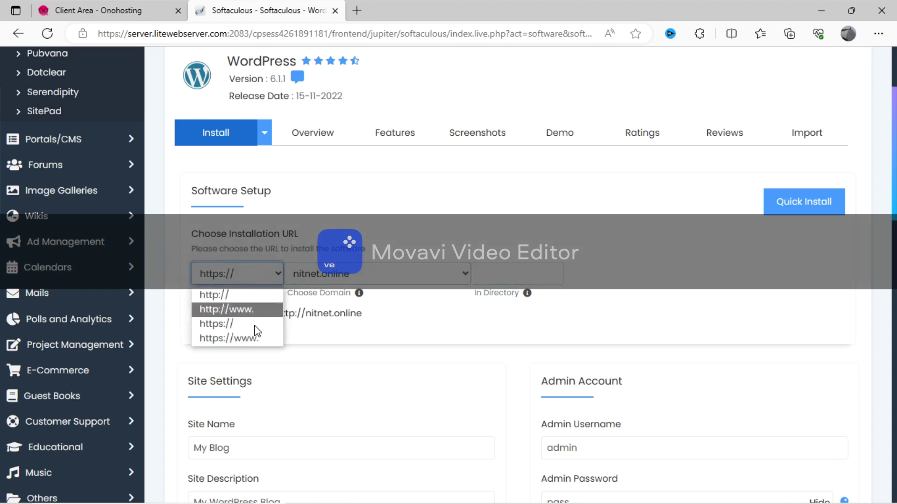
pyautogui.click(256, 336)
pyautogui.click(462, 275)
pyautogui.click(491, 267)
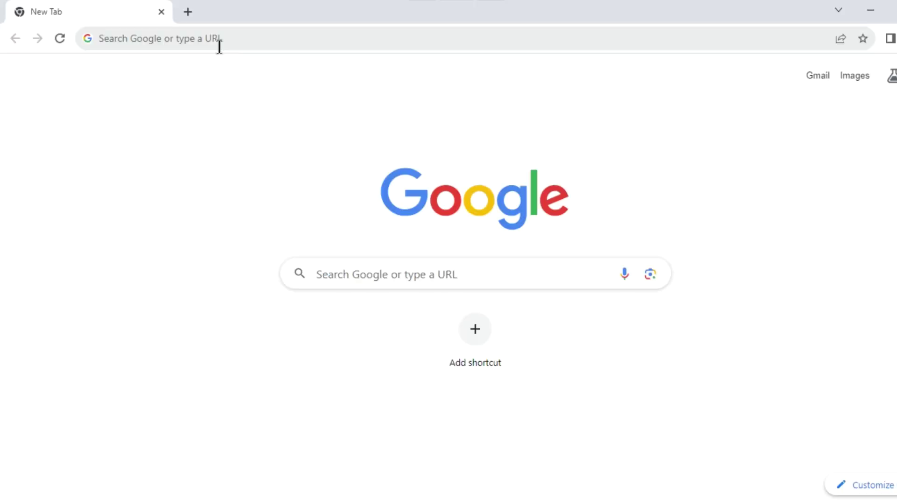
pyautogui.click(219, 47)
pyautogui.write('www.ni')
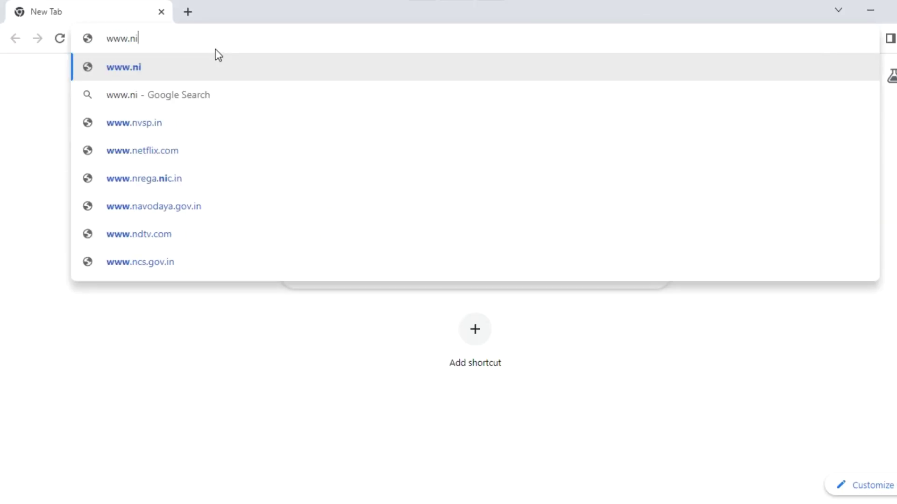
pyautogui.write('tnet.on')
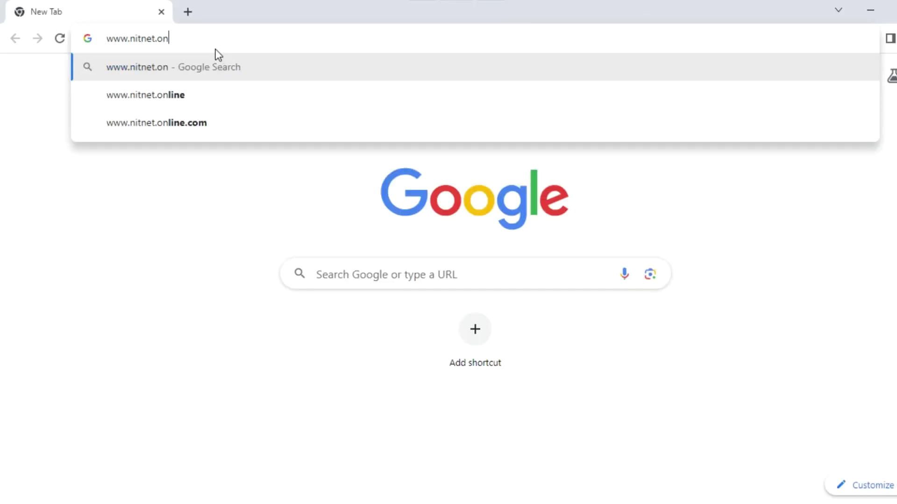
pyautogui.write('line')
pyautogui.press('Return')
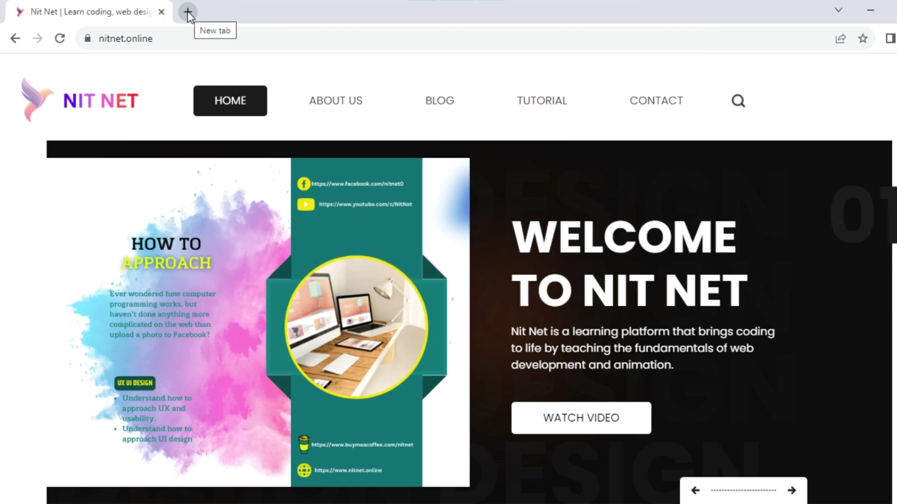
pyautogui.write('blogs')
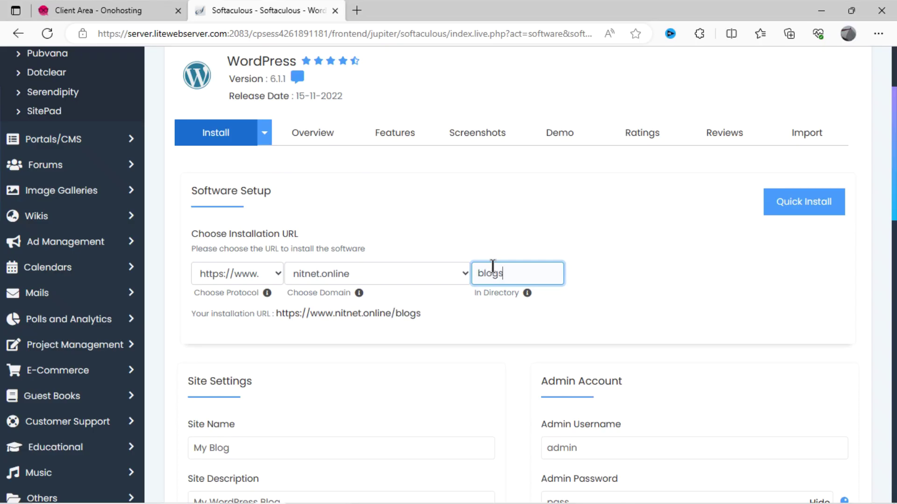
pyautogui.click(660, 279)
pyautogui.scroll(-1, 663, 286)
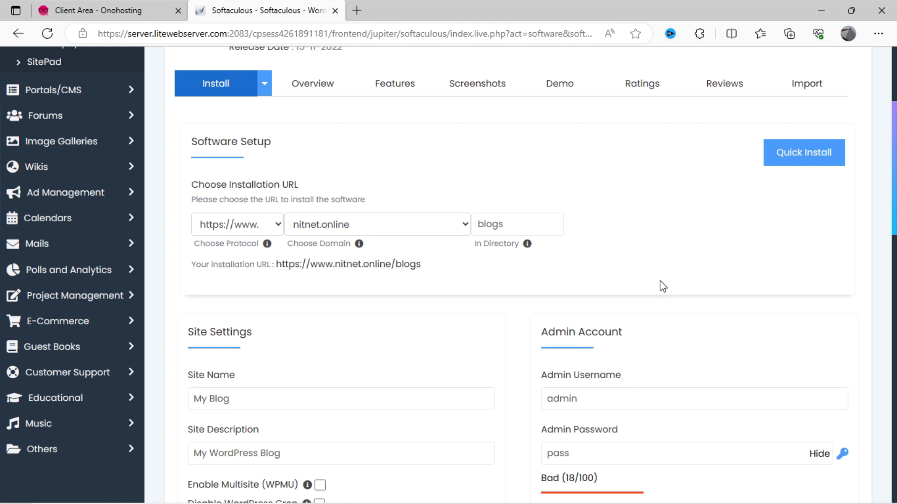
pyautogui.scroll(-15, 663, 286)
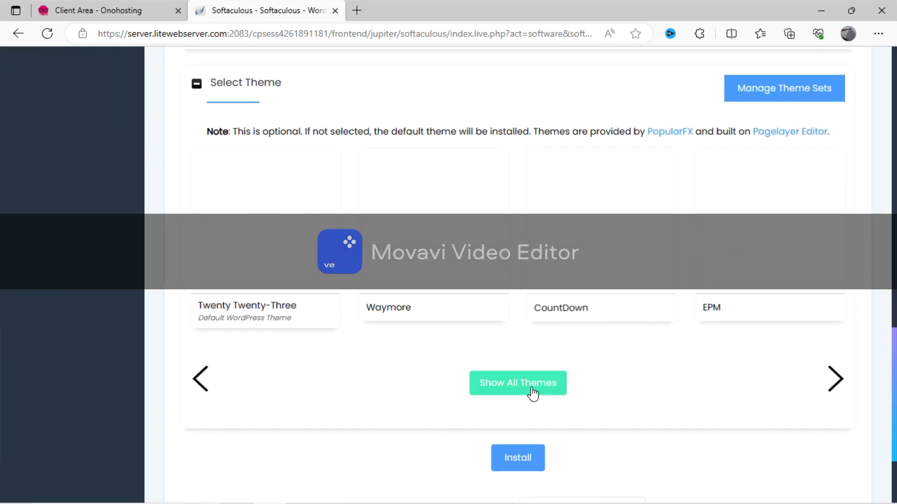
pyautogui.click(520, 456)
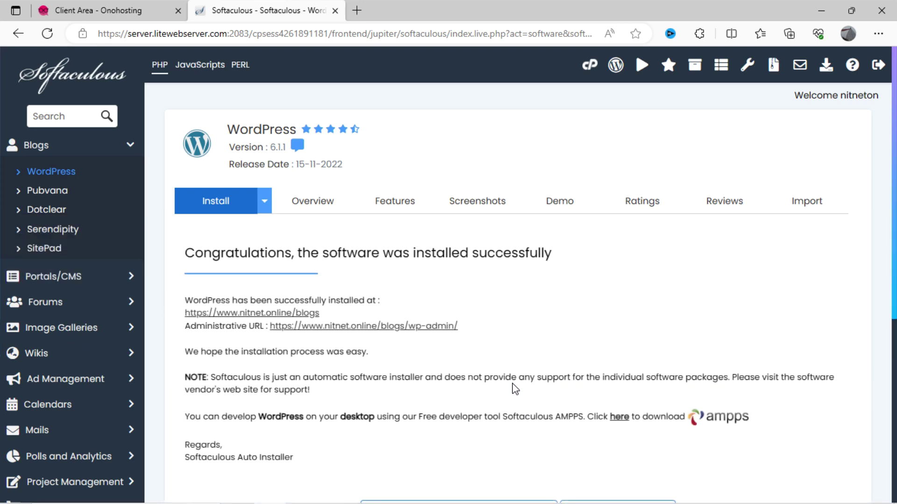
# - Open the new blog in a new tab, then load the main nitnet.online site without /blogs
pyautogui.click(290, 314)
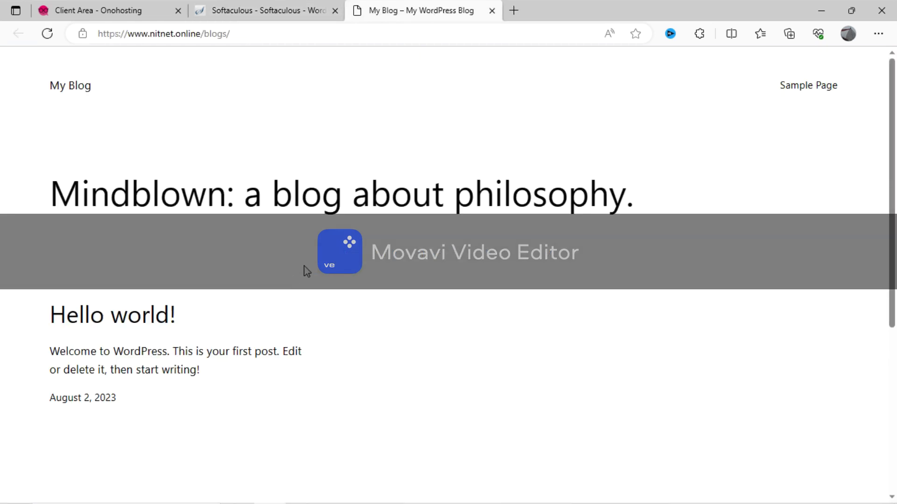
pyautogui.scroll(-3, 322, 249)
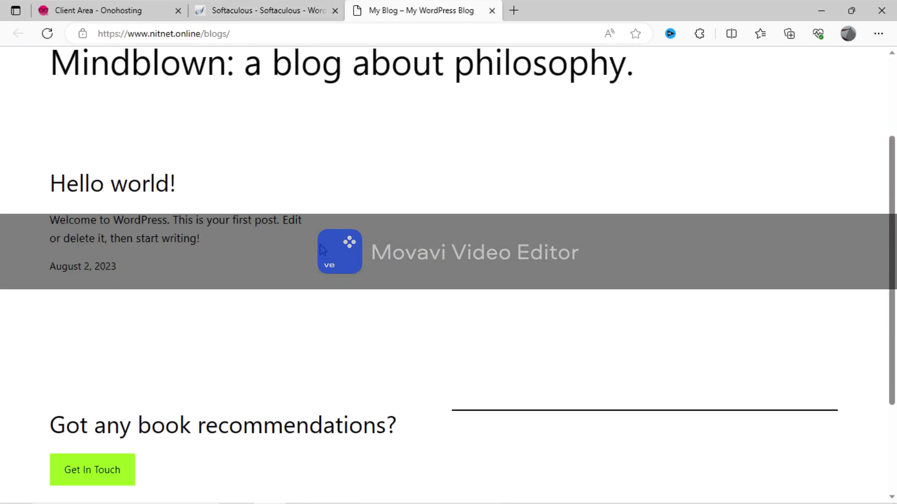
pyautogui.scroll(-3, 317, 239)
pyautogui.scroll(6, 281, 186)
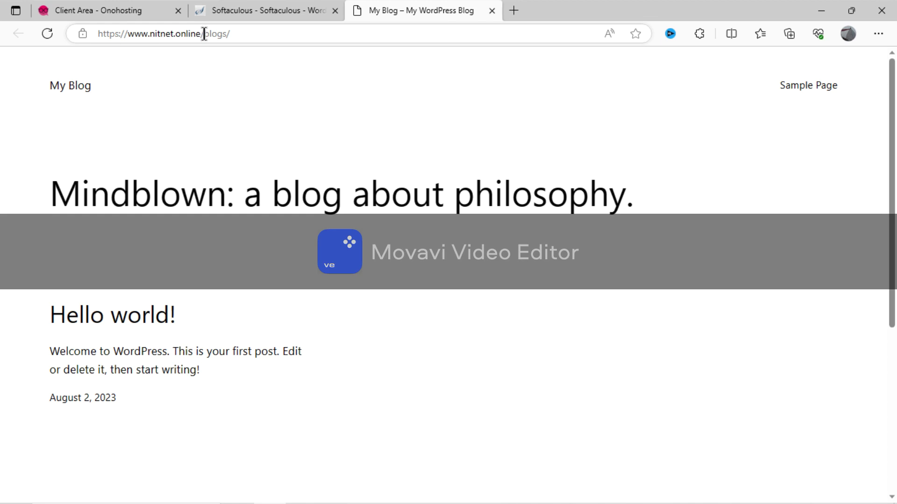
pyautogui.moveTo(204, 34); pyautogui.dragTo(248, 34)
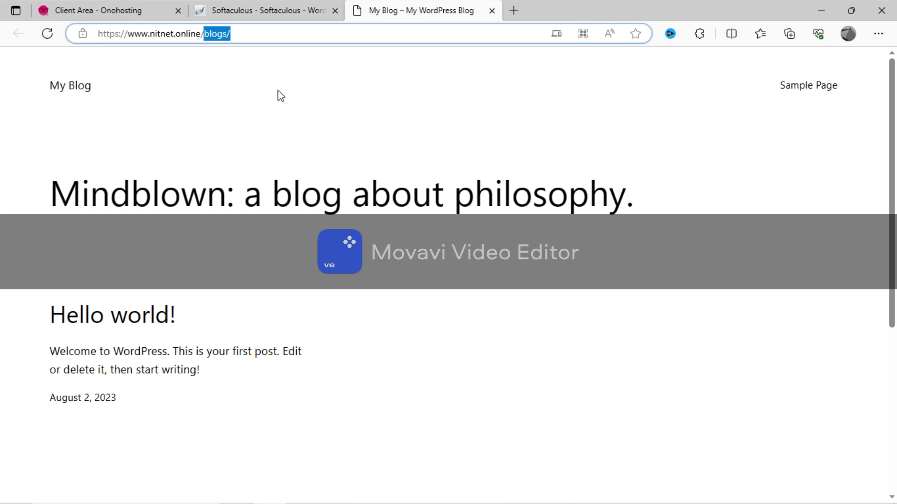
pyautogui.hotkey('ctrl', 'a')
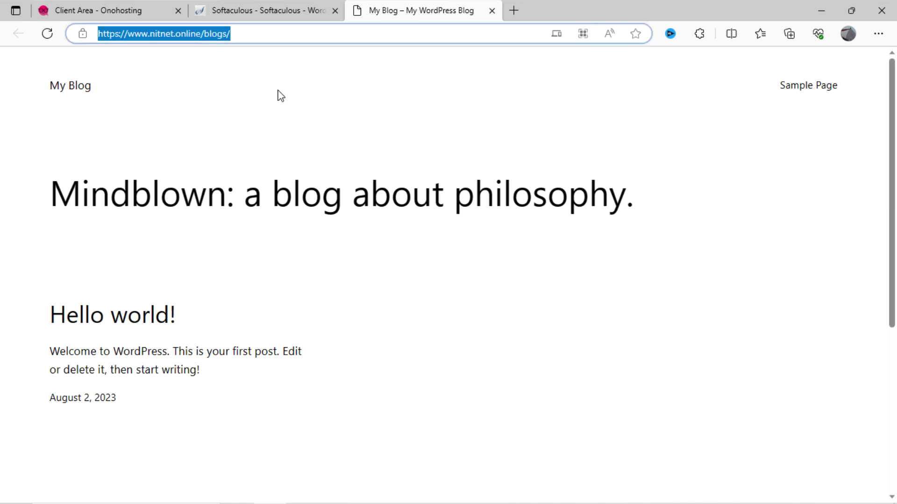
pyautogui.click(276, 93)
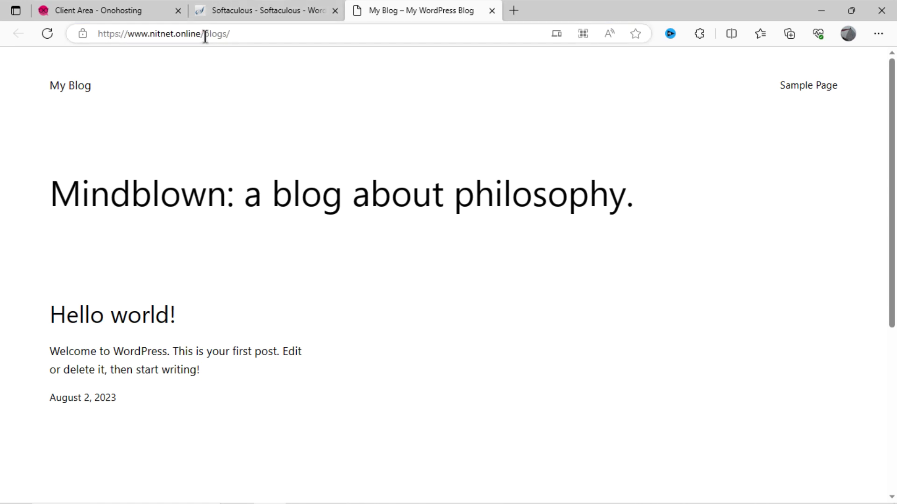
pyautogui.moveTo(204, 33); pyautogui.dragTo(266, 34)
pyautogui.press('BackSpace')
pyautogui.press('Return')
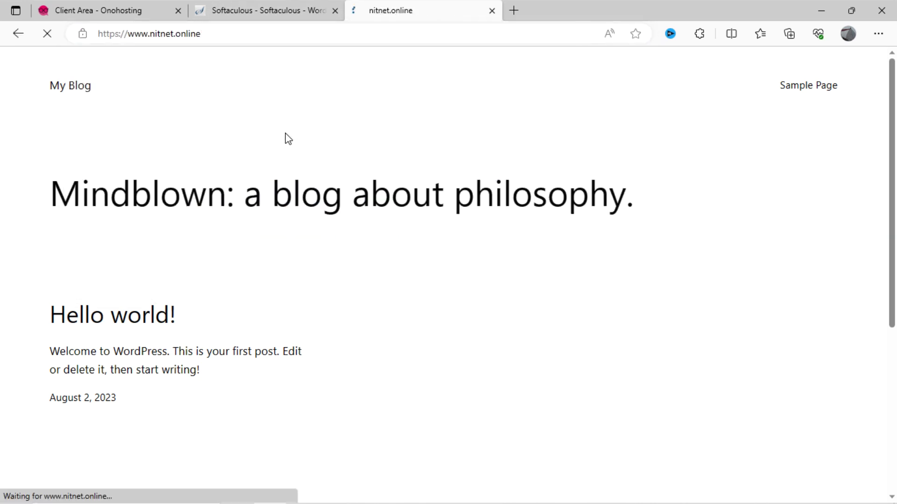
# - Load nitnet.online/blogs/ to view the blog, then return to the Softaculous confirmation
pyautogui.click(217, 33)
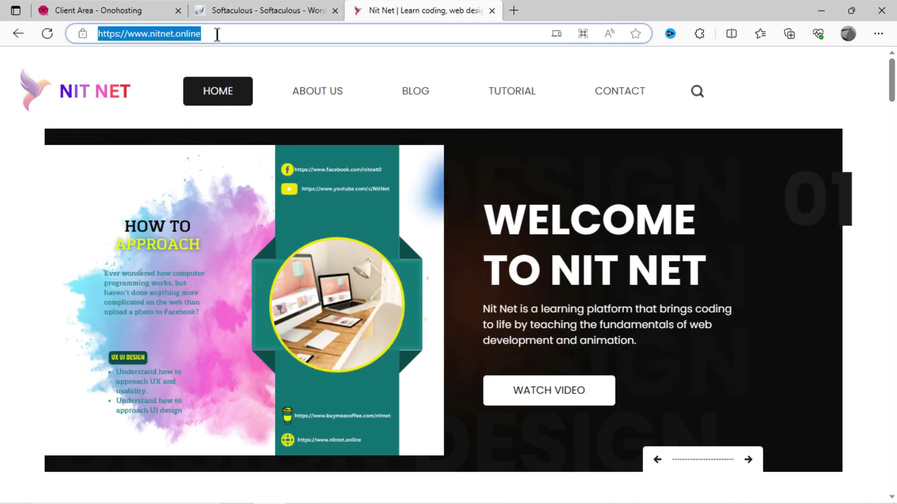
pyautogui.press('End')
pyautogui.write('/blogs/')
pyautogui.press('Return')
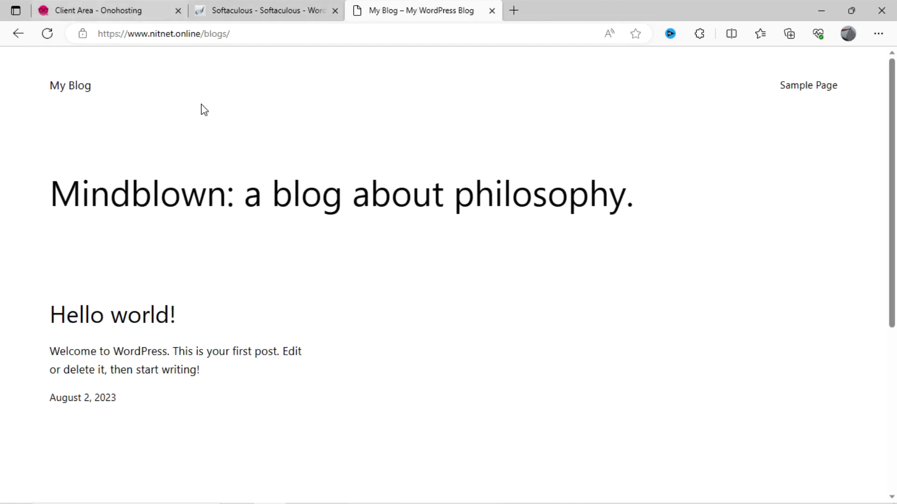
pyautogui.scroll(-5, 198, 266)
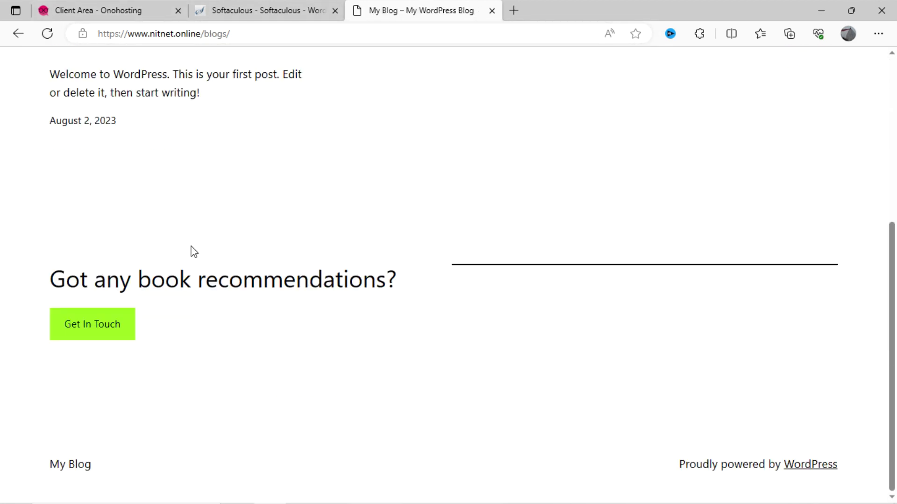
pyautogui.scroll(5, 194, 255)
pyautogui.click(292, 12)
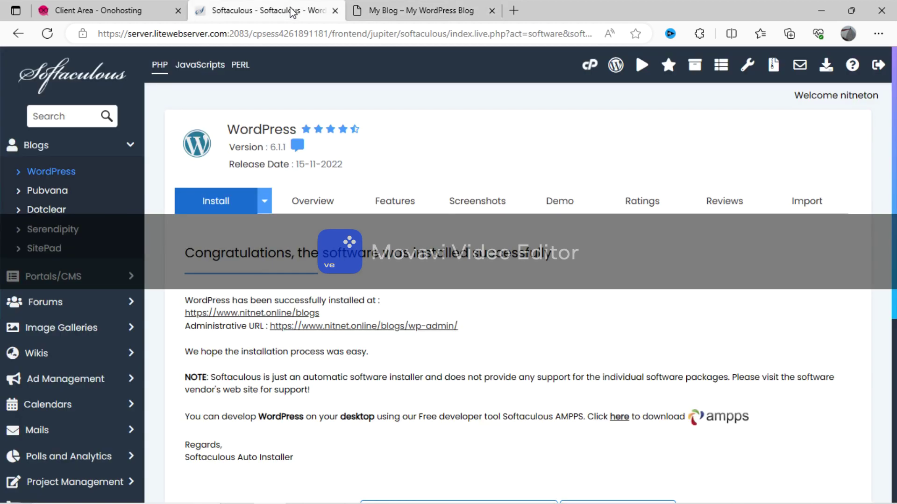
# - Open the /blogs/wp-admin dashboard in a new tab and look over the admin sidebar
pyautogui.moveTo(184, 326); pyautogui.dragTo(493, 328)
pyautogui.click(505, 326)
pyautogui.click(438, 328)
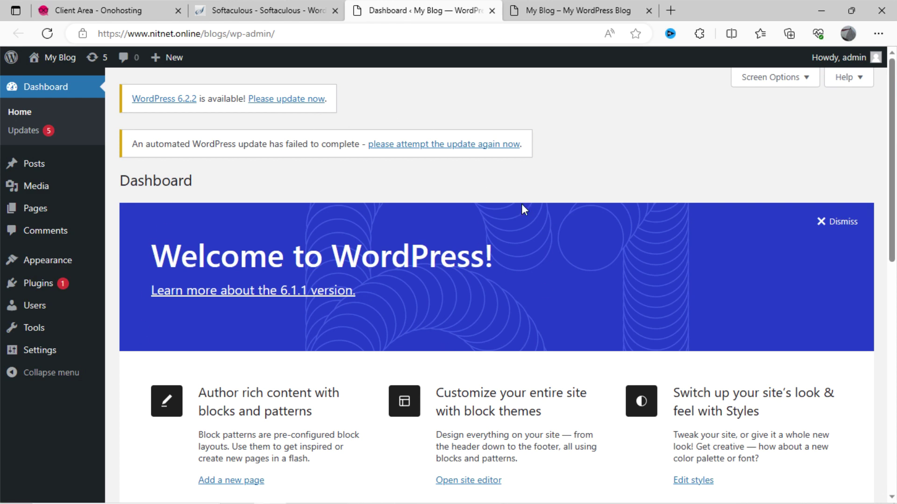
pyautogui.scroll(-8, 521, 204)
pyautogui.scroll(-3, 500, 238)
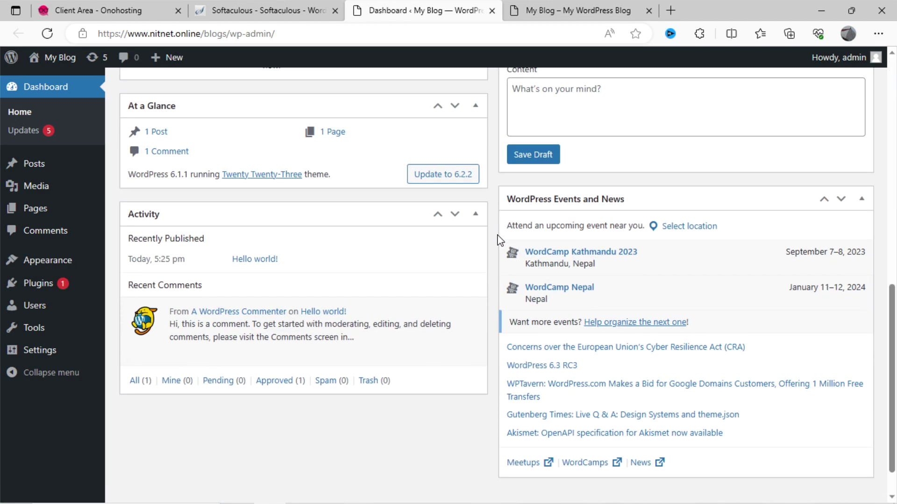
pyautogui.scroll(-1, 498, 239)
pyautogui.scroll(12, 48, 203)
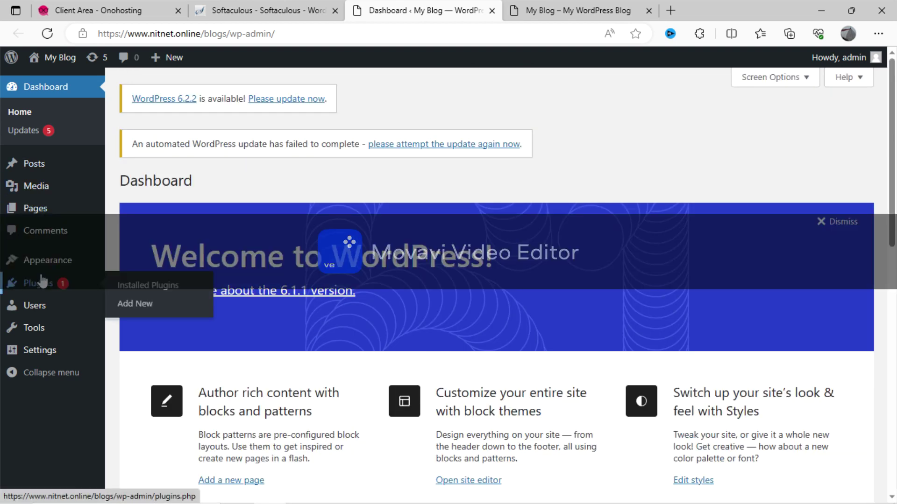
pyautogui.moveTo(42, 307)
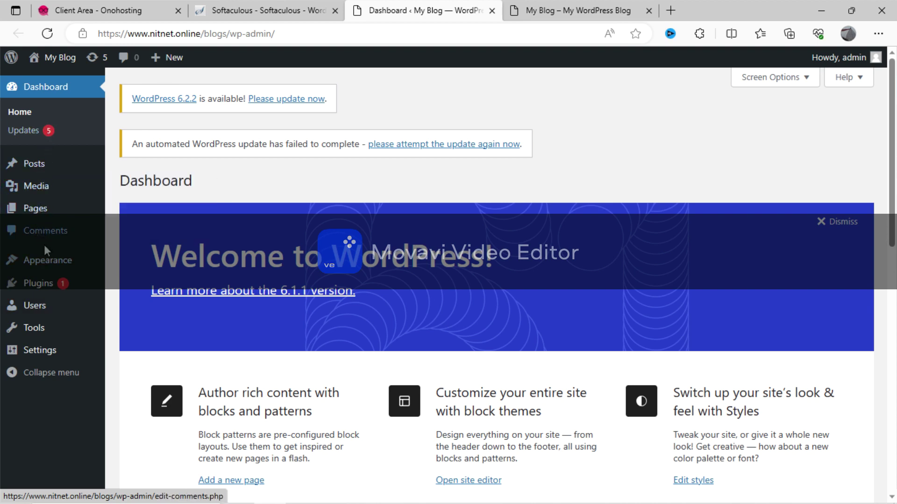
pyautogui.moveTo(49, 267)
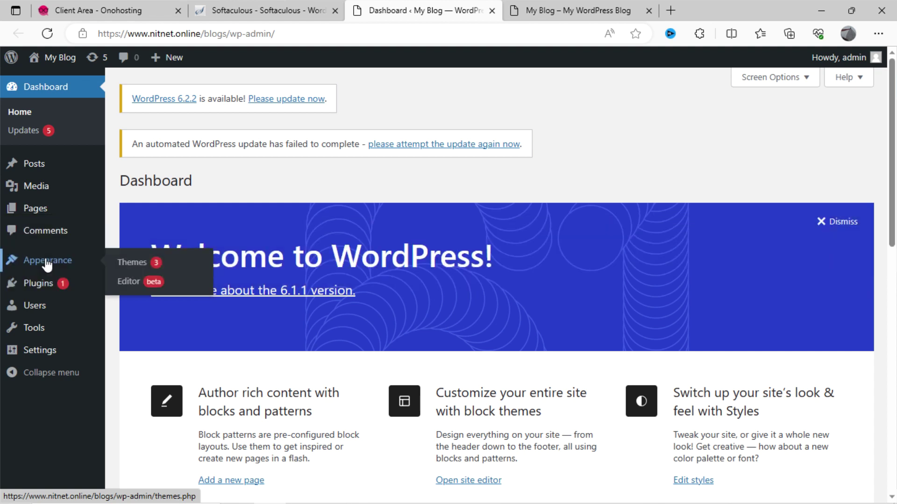
# - Go to Appearance > Themes and choose Add New Theme
pyautogui.click(141, 264)
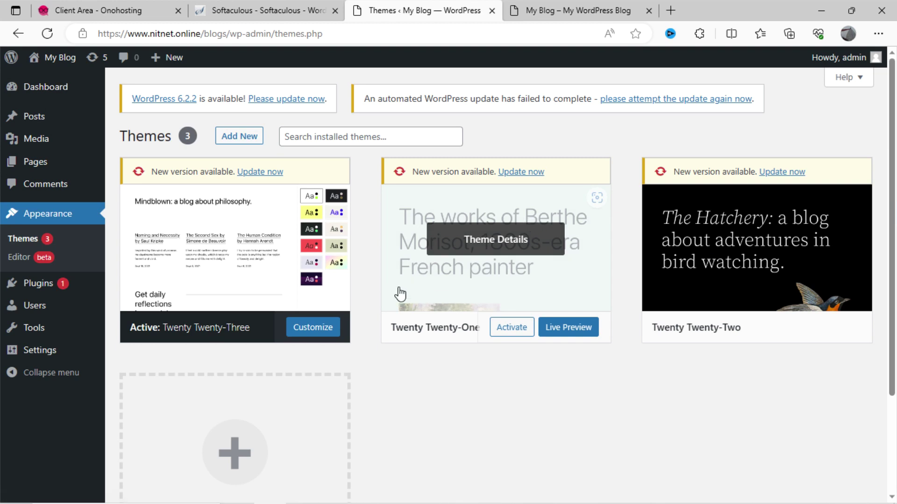
pyautogui.scroll(-3, 399, 294)
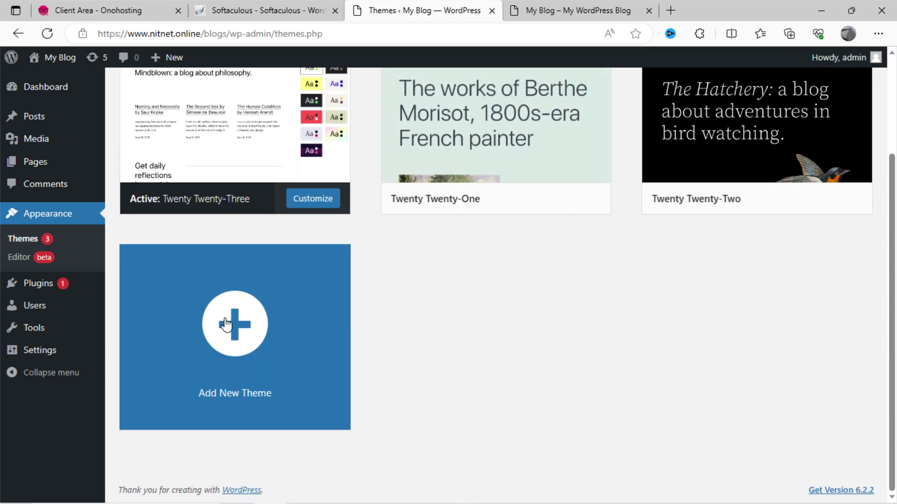
pyautogui.click(225, 324)
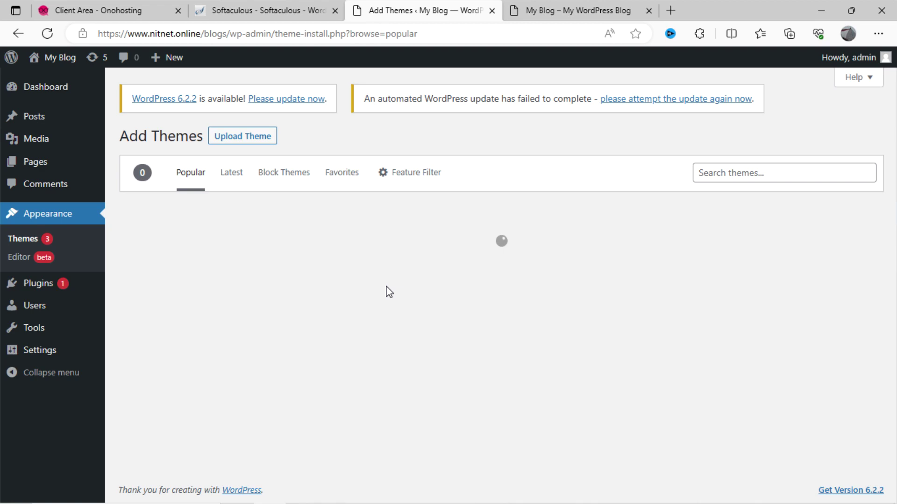
# - Scroll the Popular themes grid to locate the Twenty Twenty card
pyautogui.scroll(-4, 392, 292)
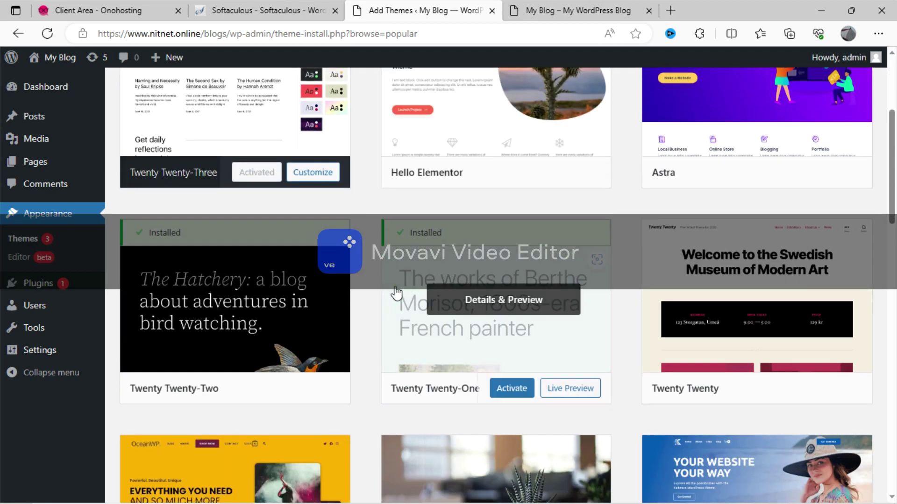
pyautogui.scroll(-4, 504, 299)
pyautogui.scroll(3, 747, 271)
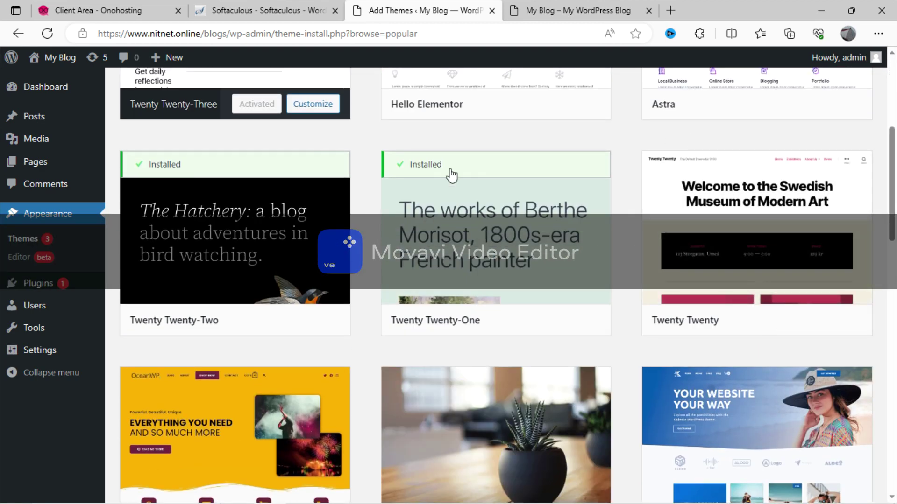
pyautogui.scroll(-4, 597, 330)
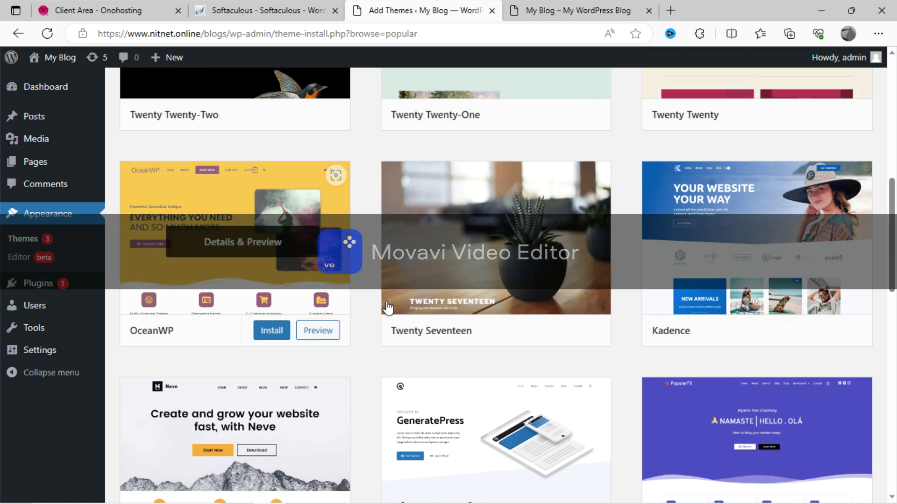
pyautogui.scroll(-7, 747, 243)
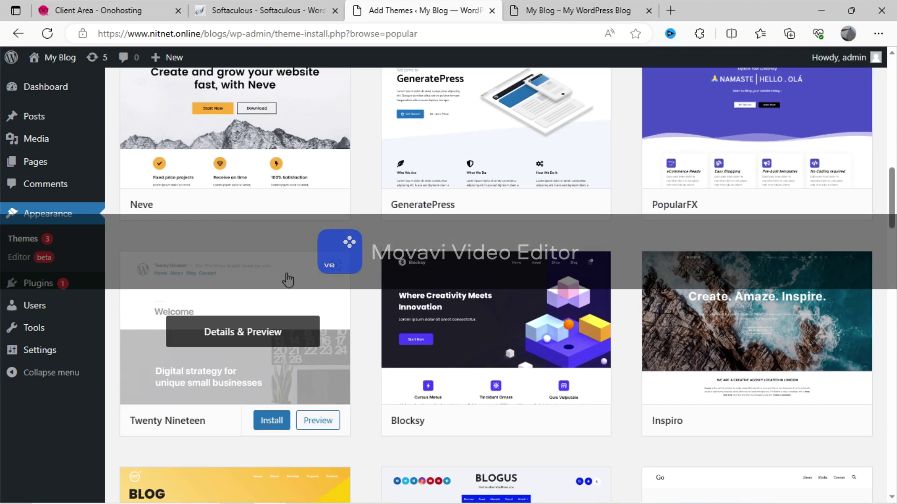
pyautogui.scroll(-4, 607, 388)
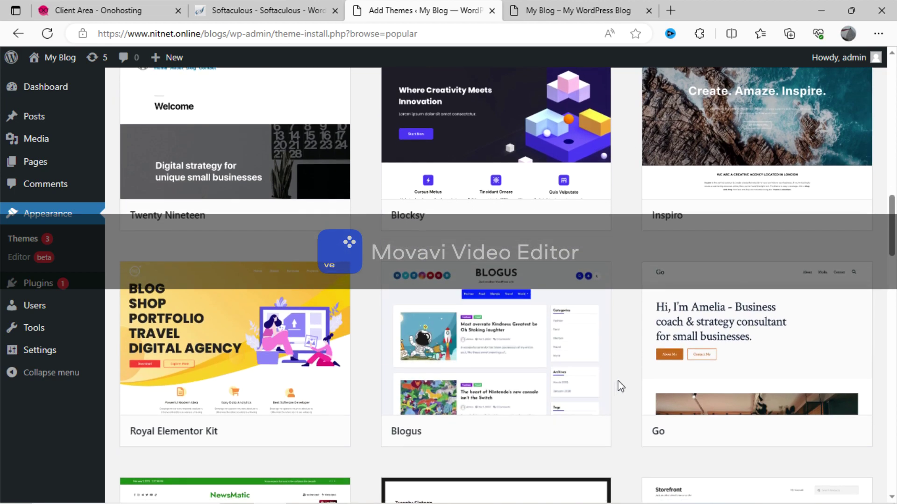
pyautogui.scroll(-3, 621, 384)
pyautogui.scroll(7, 625, 383)
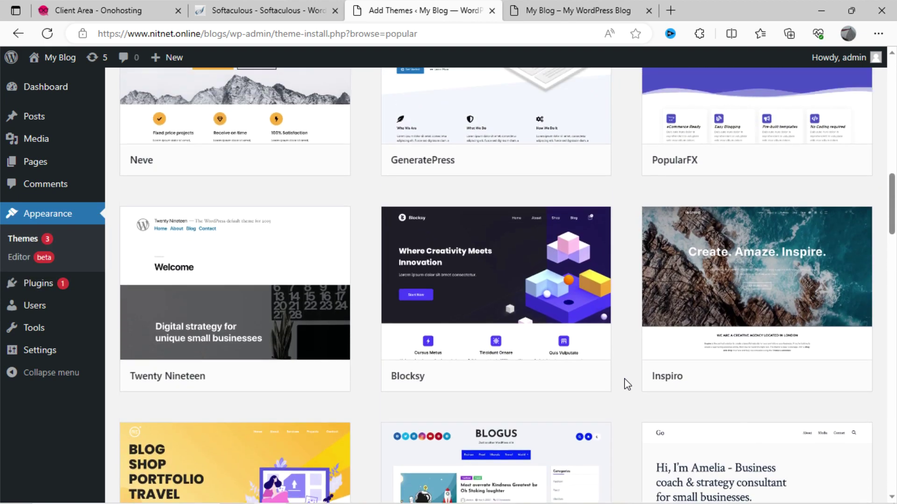
pyautogui.scroll(8, 627, 384)
pyautogui.scroll(4, 627, 384)
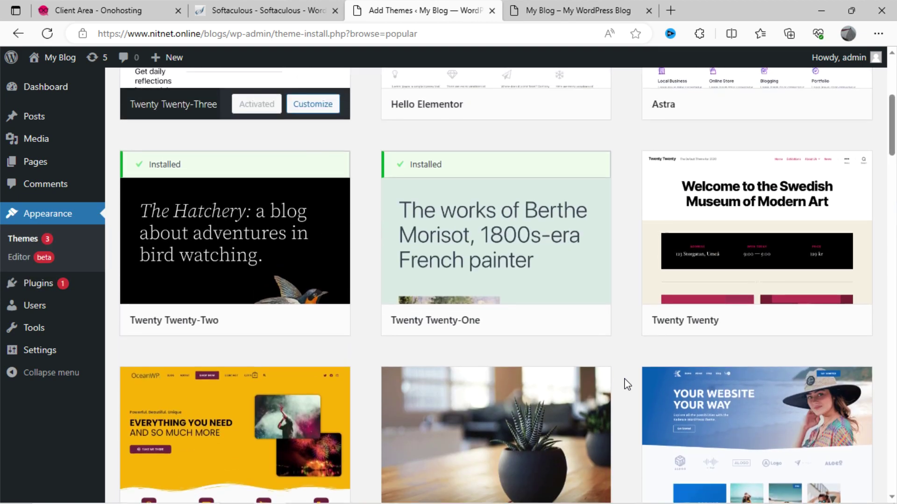
pyautogui.moveTo(737, 245)
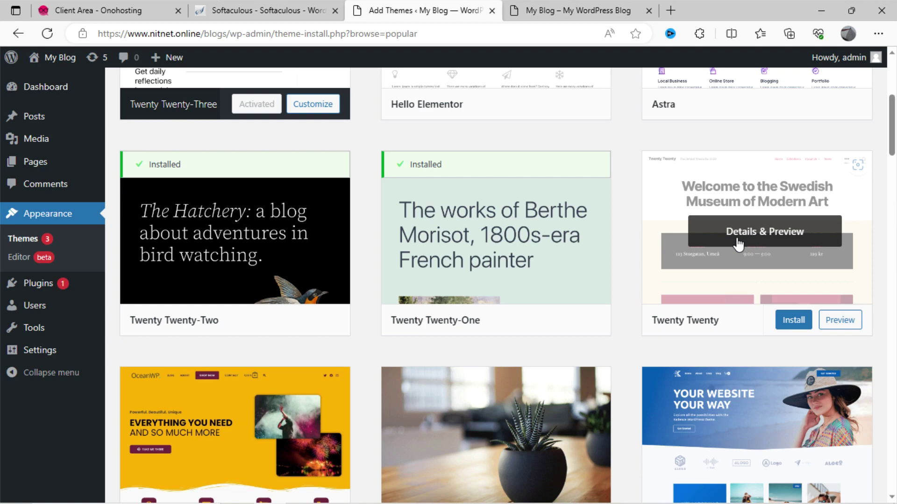
pyautogui.scroll(1, 796, 417)
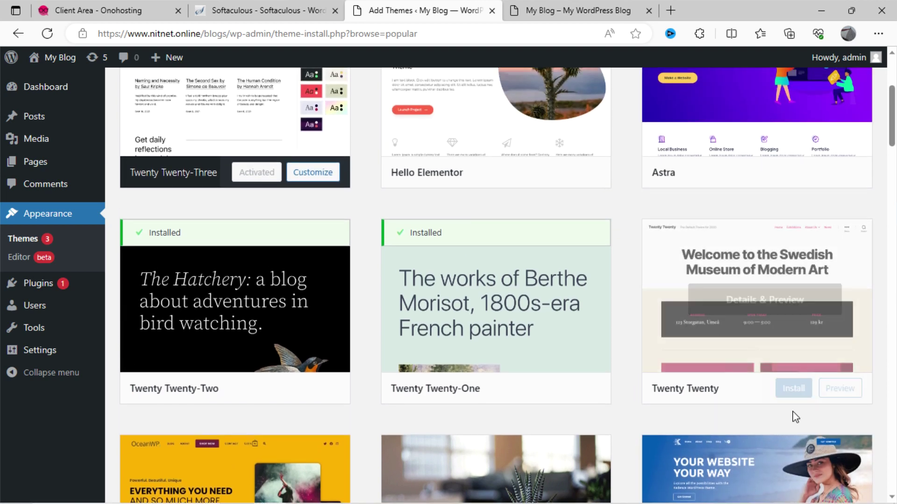
# - Install the Twenty Twenty theme and activate it
pyautogui.click(796, 392)
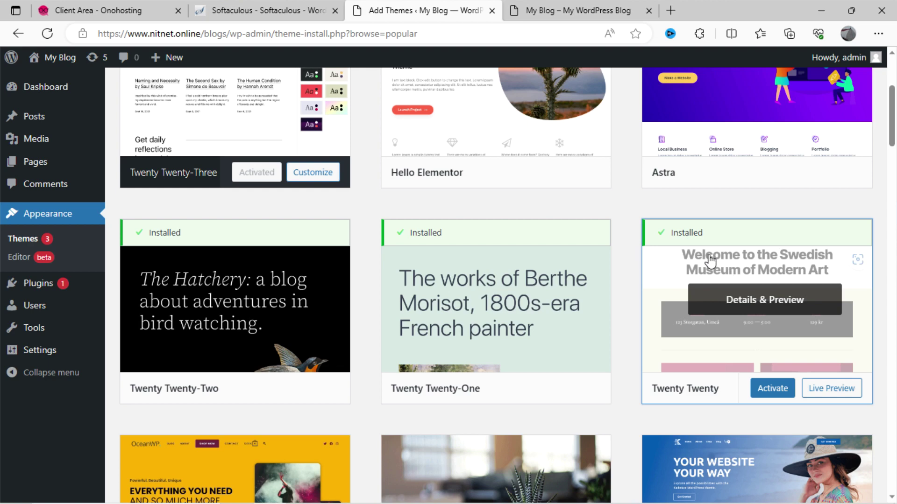
pyautogui.click(772, 388)
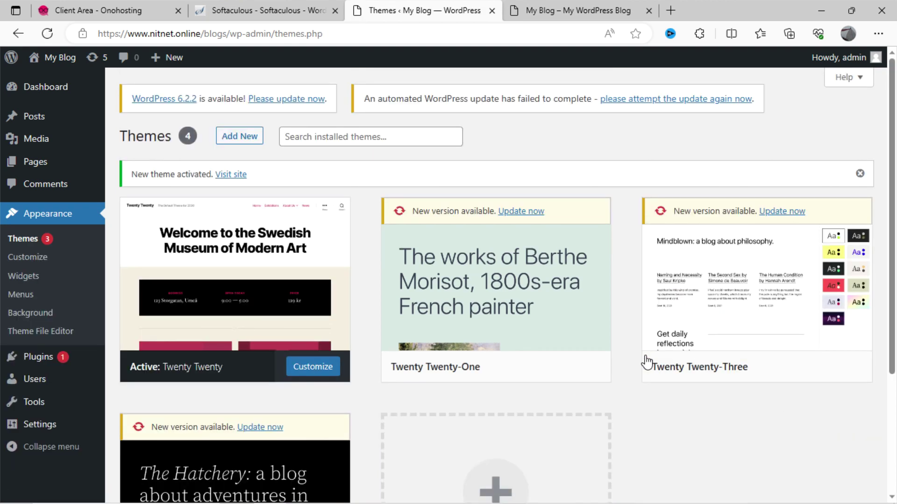
pyautogui.moveTo(532, 324)
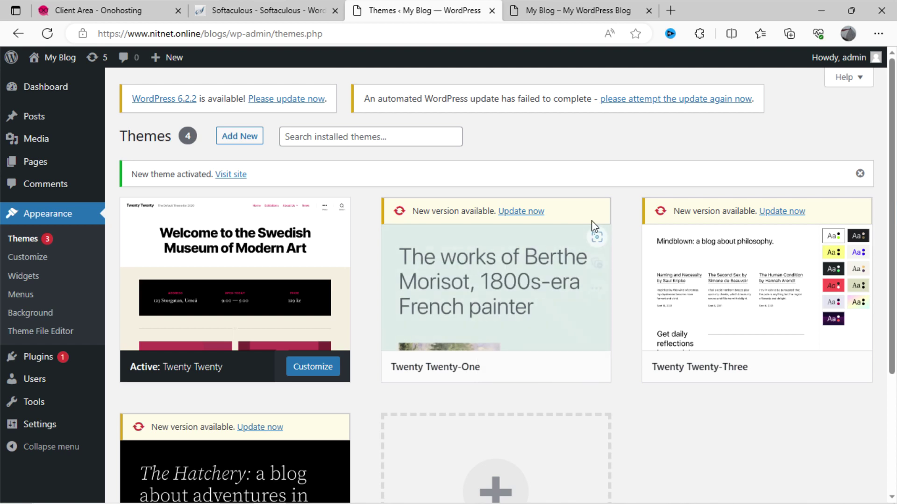
# - Reload the blog's front page to check the Twenty Twenty design, then return to Themes
pyautogui.click(569, 9)
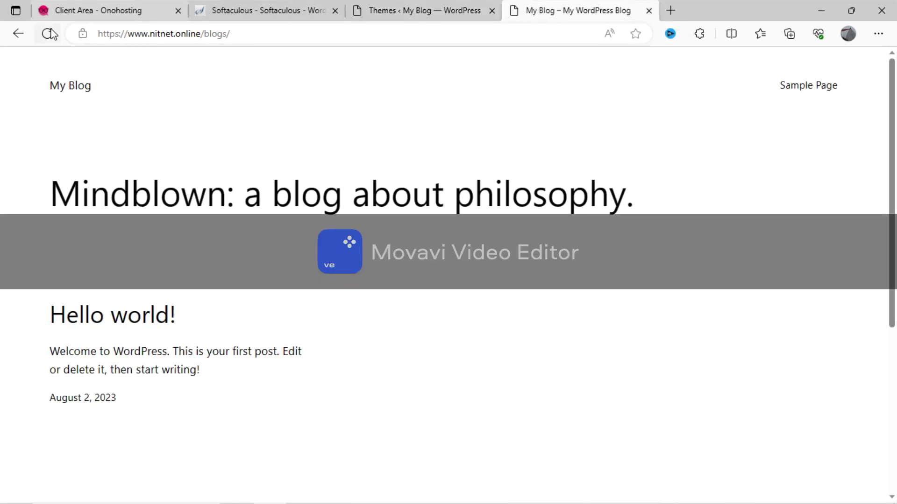
pyautogui.click(48, 34)
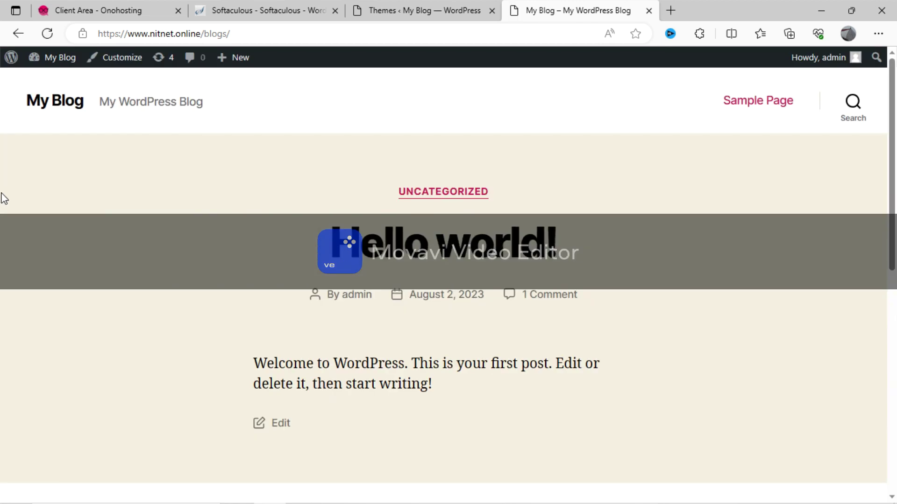
pyautogui.scroll(-10, 2, 198)
pyautogui.scroll(10, 1, 196)
pyautogui.scroll(-10, 276, 266)
pyautogui.tripleClick(138, 285)
pyautogui.click(297, 282)
pyautogui.scroll(10, 345, 256)
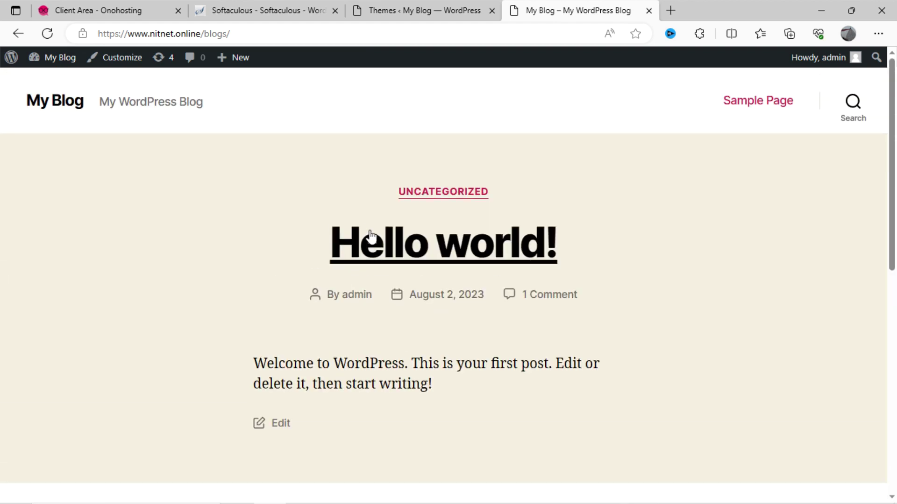
pyautogui.click(407, 11)
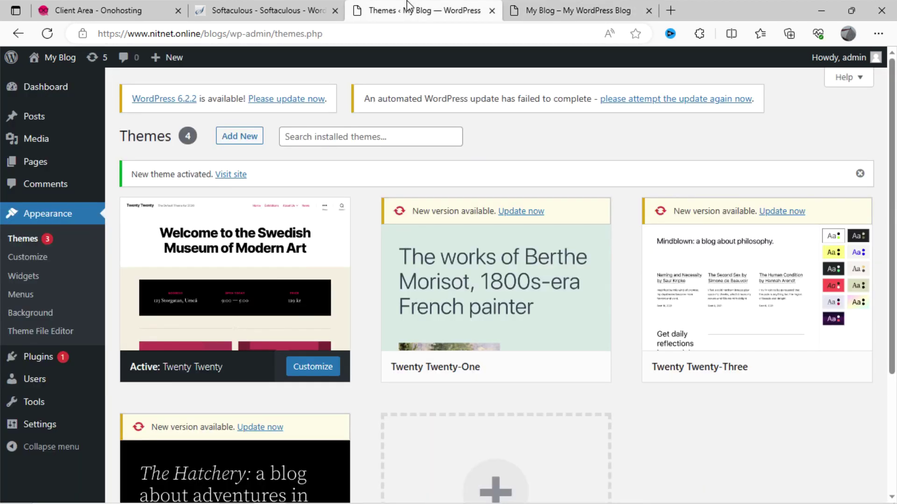
# - Replace the tagline with 'welcome to my blog' in the Customizer and publish it
pyautogui.click(312, 368)
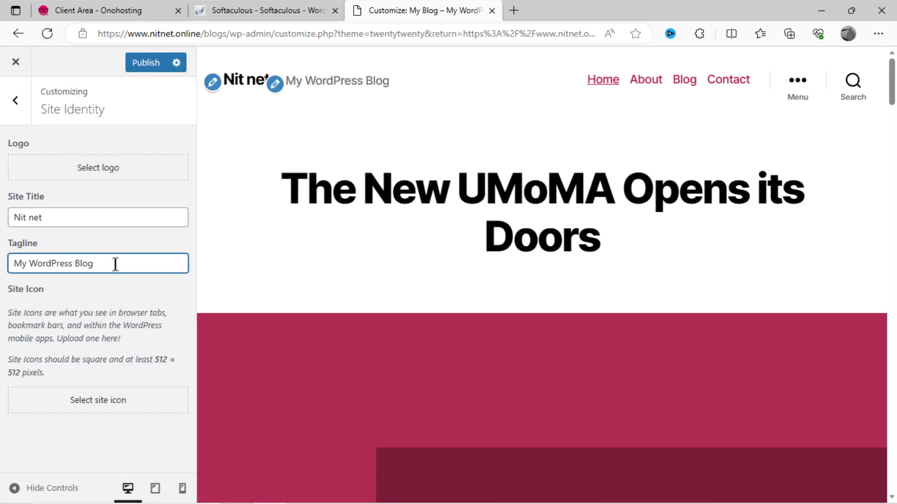
pyautogui.tripleClick(116, 264)
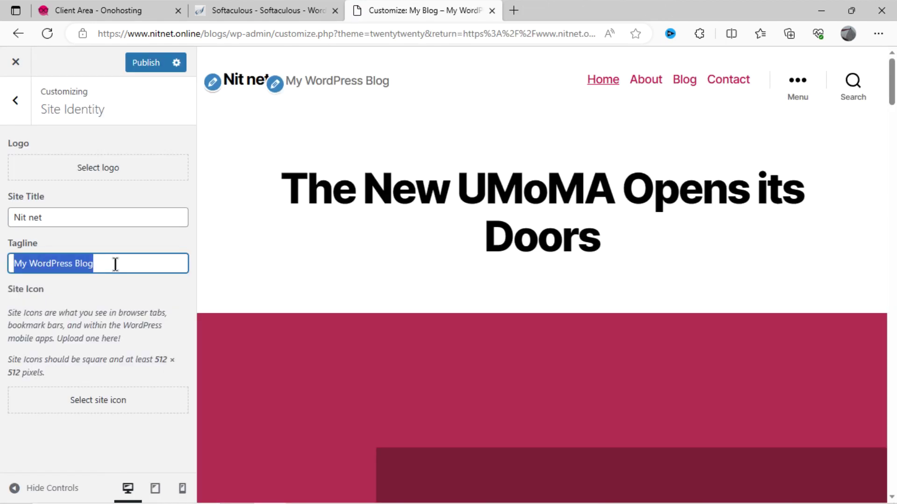
pyautogui.write('welcome to m')
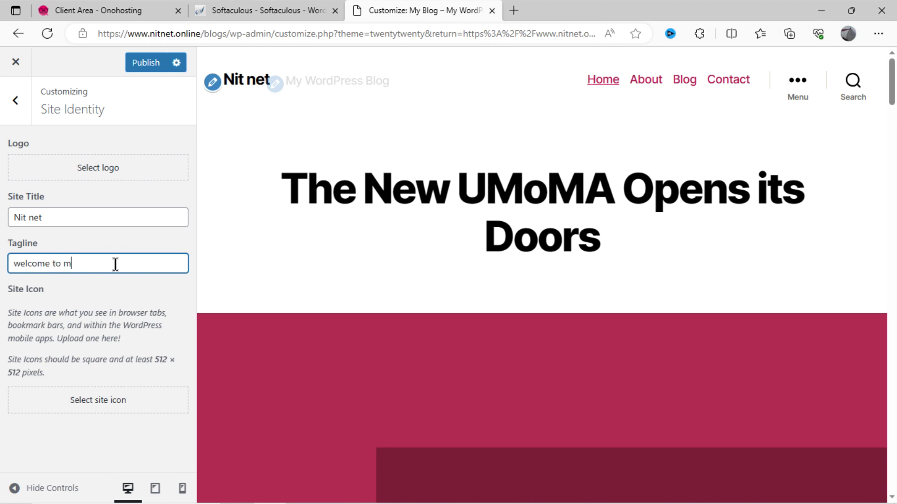
pyautogui.write('y blog')
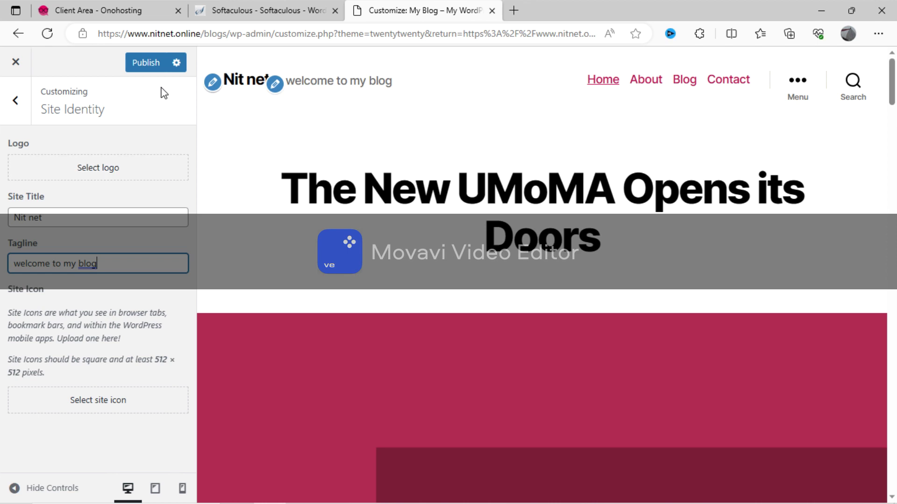
pyautogui.click(152, 63)
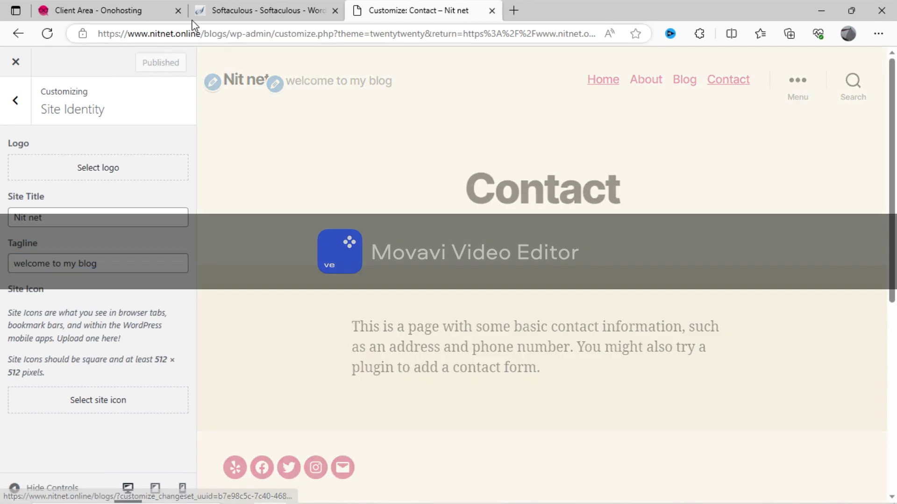
pyautogui.click(216, 6)
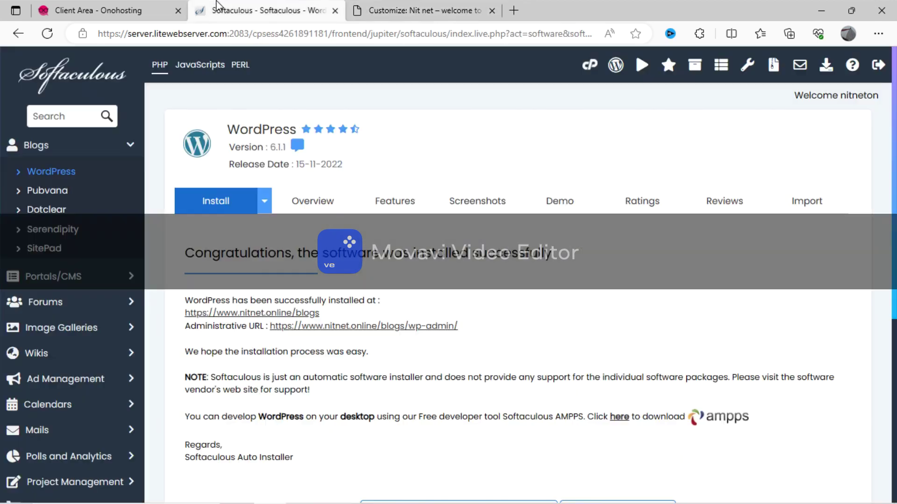
# - View the live blog home page showing 'Nit net' with the tagline 'welcome to my blog'
pyautogui.click(271, 314)
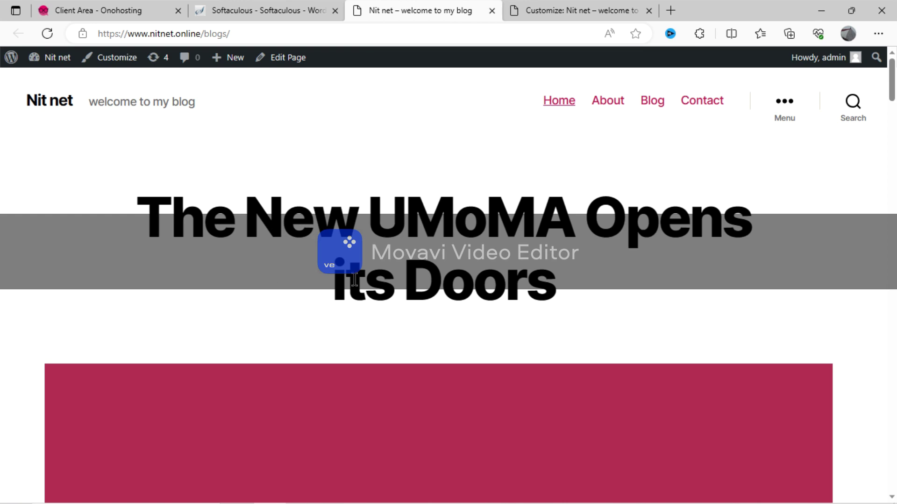
pyautogui.scroll(-4, 379, 260)
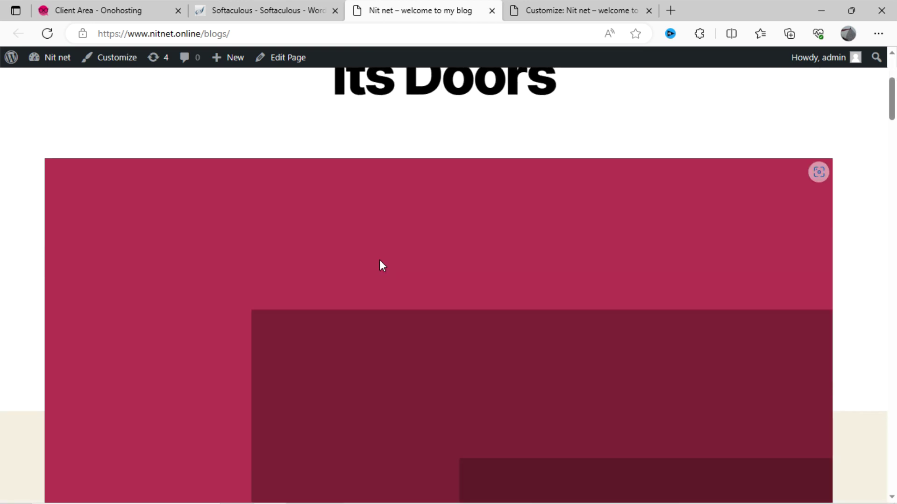
pyautogui.scroll(-7, 379, 259)
pyautogui.scroll(-15, 383, 262)
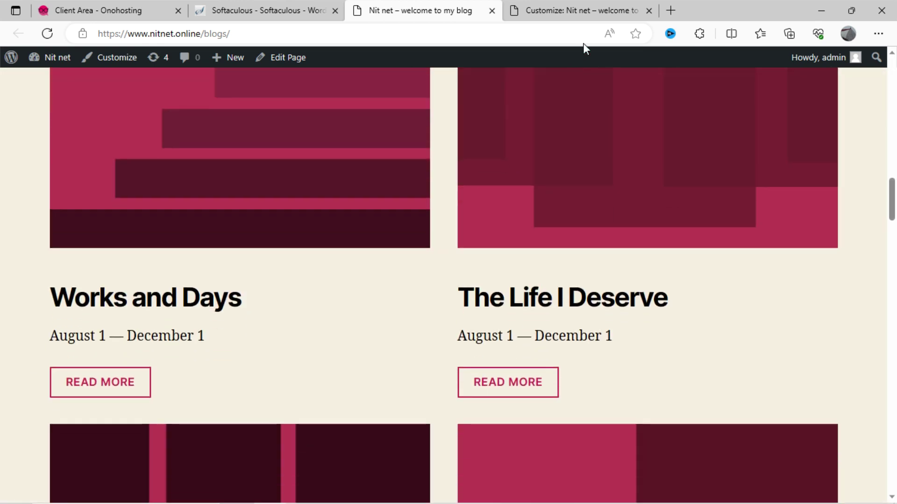
# - Close the leftover Customizer tab and return to the Softaculous install summary
pyautogui.click(649, 11)
pyautogui.scroll(-20, 387, 252)
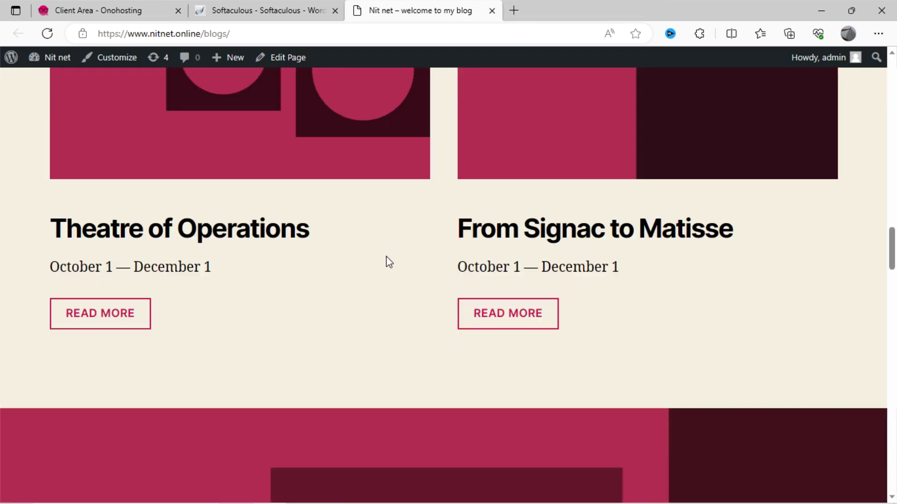
pyautogui.scroll(-9, 348, 299)
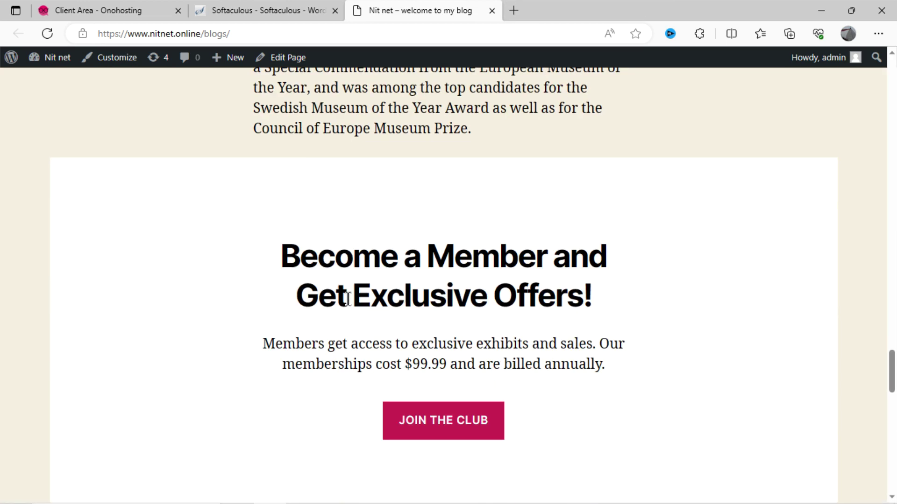
pyautogui.scroll(8, 348, 299)
pyautogui.scroll(20, 348, 299)
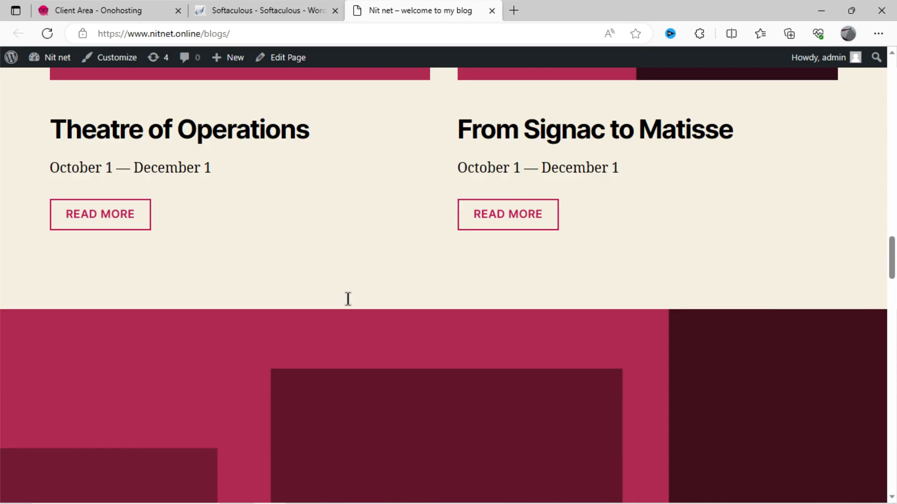
pyautogui.scroll(5, 348, 299)
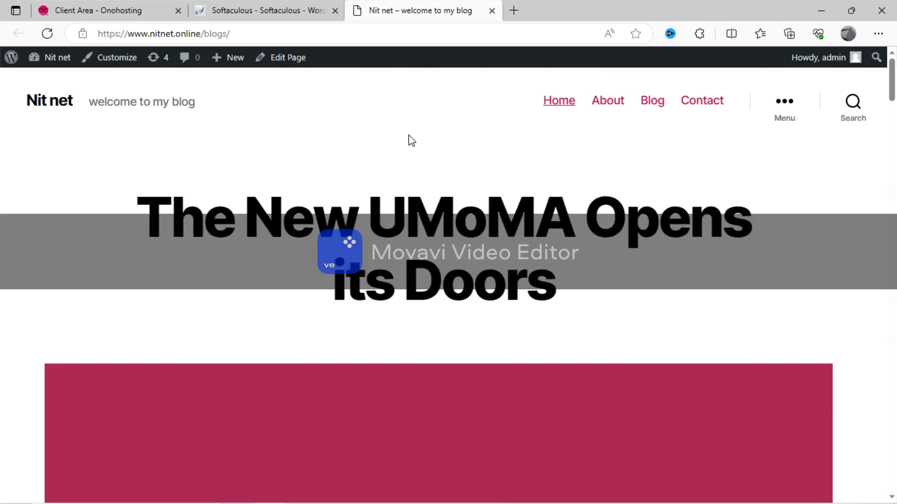
pyautogui.click(261, 10)
# - Go from the Softaculous Administrative URL to the WordPress posts list and start a new post
pyautogui.click(320, 326)
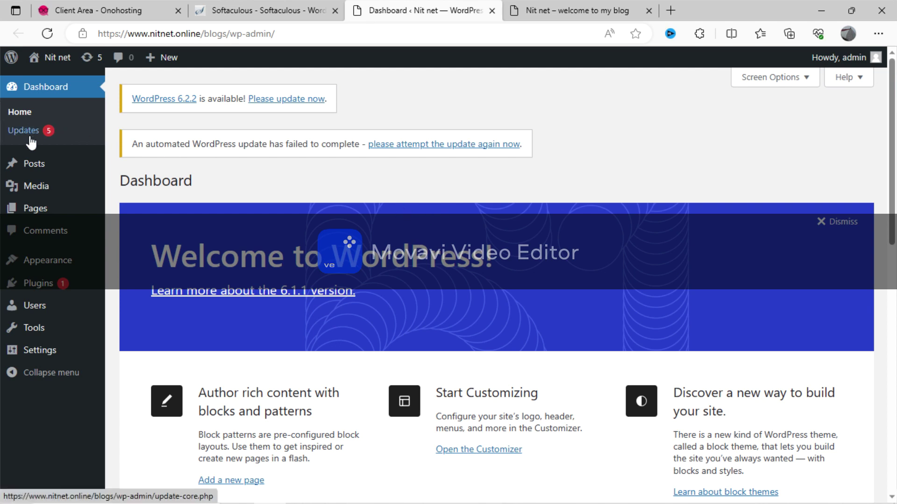
pyautogui.click(32, 164)
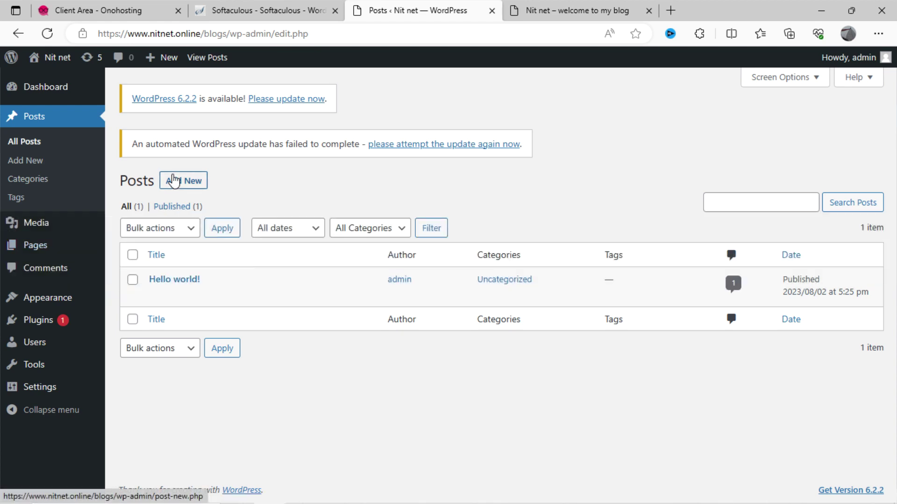
pyautogui.moveTo(120, 181); pyautogui.dragTo(221, 184)
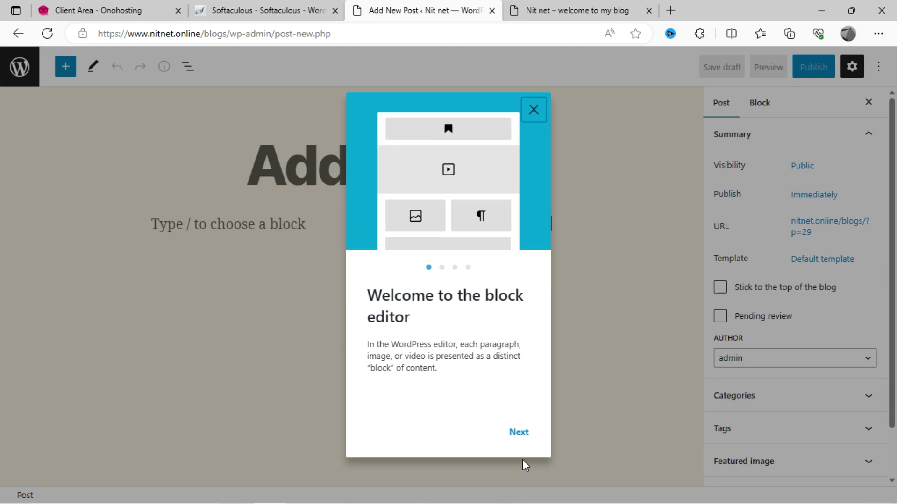
# - Get past the block editor welcome guide and try out the post title and body fields
pyautogui.click(519, 433)
pyautogui.click(520, 434)
pyautogui.click(520, 434)
pyautogui.click(520, 434)
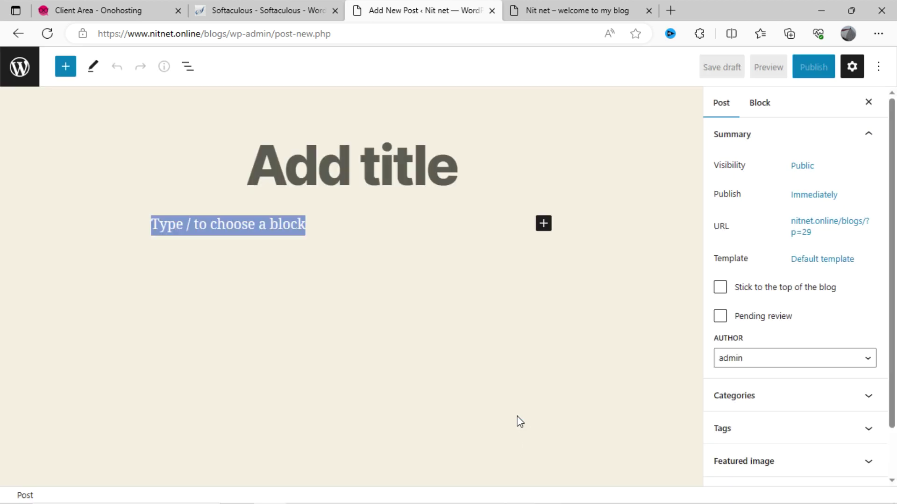
pyautogui.click(343, 176)
pyautogui.click(301, 222)
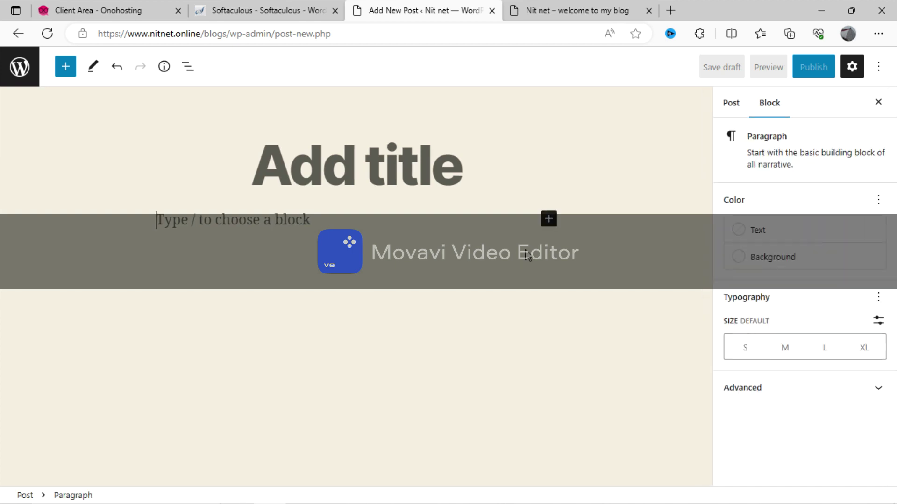
# - Leave the empty post unsaved and head toward the Posts Categories page
pyautogui.click(14, 33)
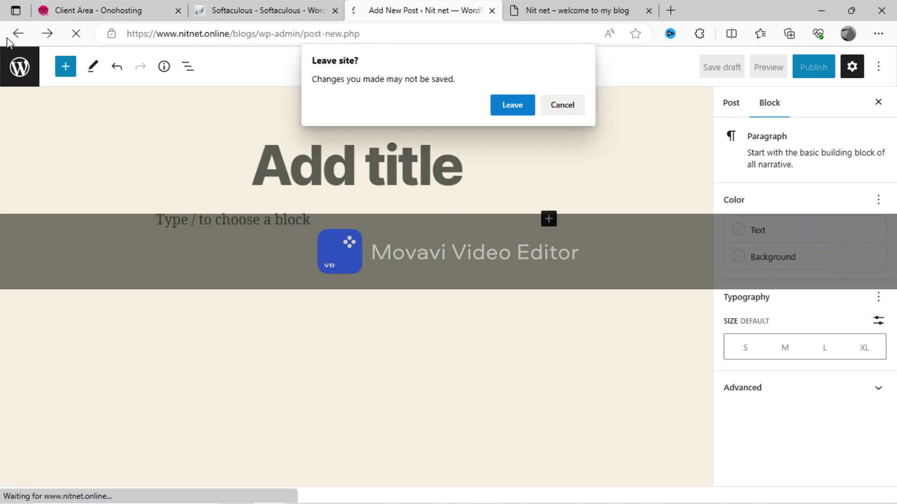
pyautogui.click(522, 103)
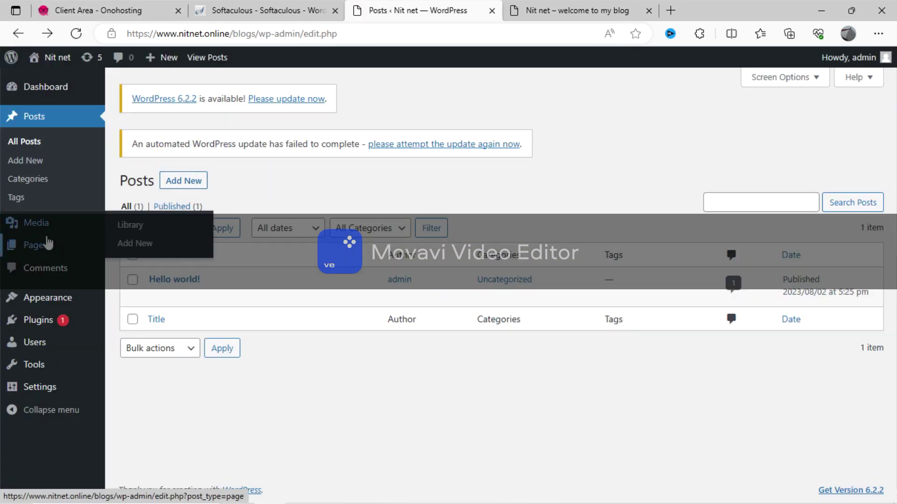
pyautogui.click(44, 163)
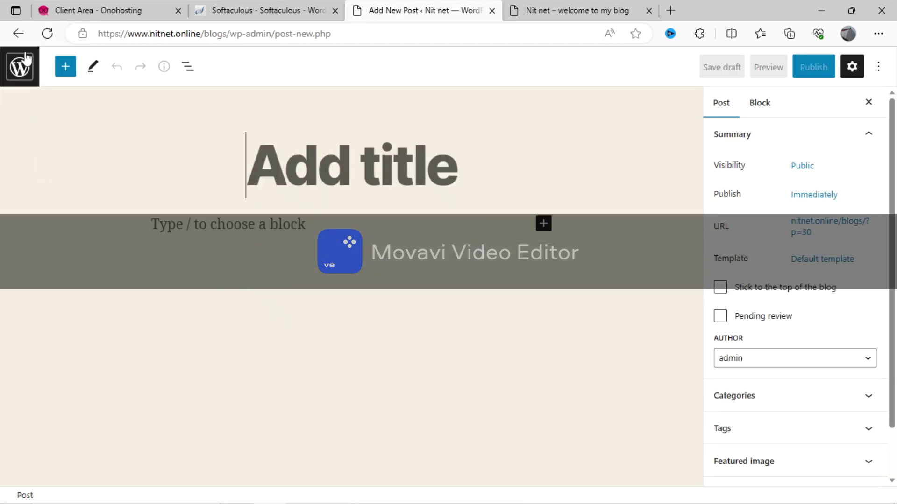
pyautogui.click(17, 34)
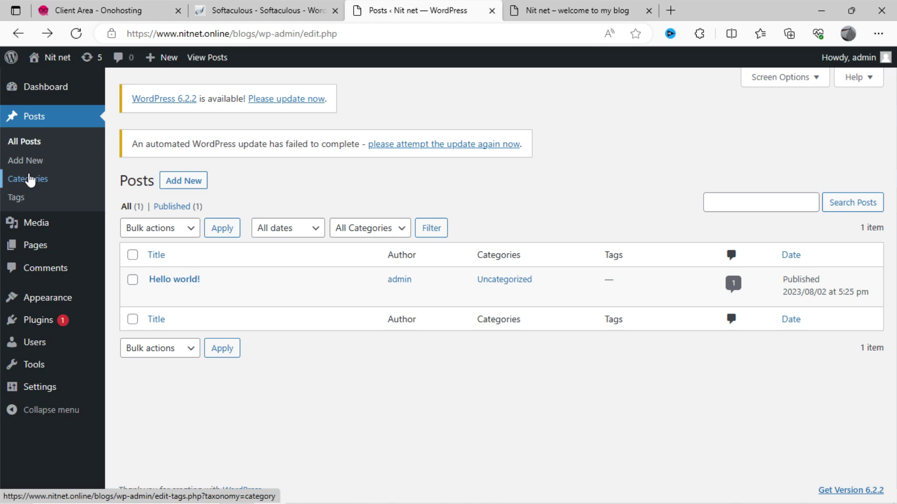